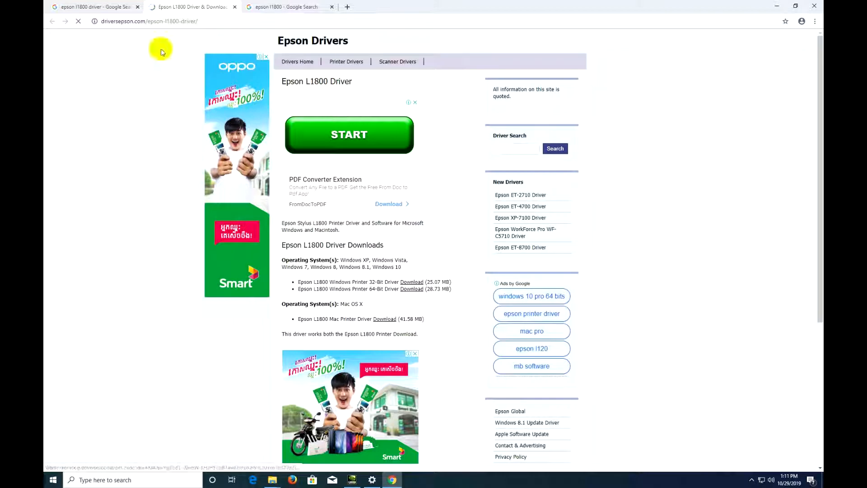
Open Epson's official L1800 support page from the "epson l1800 driver" search results in a new tab and list its operating system choices
{"action": "left_click", "coordinate": [109, 6]}
{"action": "right_click", "coordinate": [228, 111]}
{"action": "left_click", "coordinate": [244, 117]}
{"action": "left_click", "coordinate": [269, 10]}
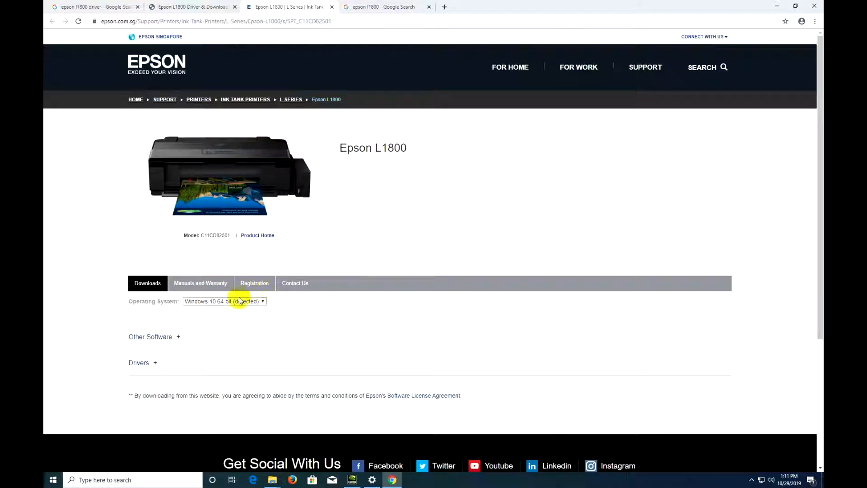
{"action": "left_click", "coordinate": [220, 301]}
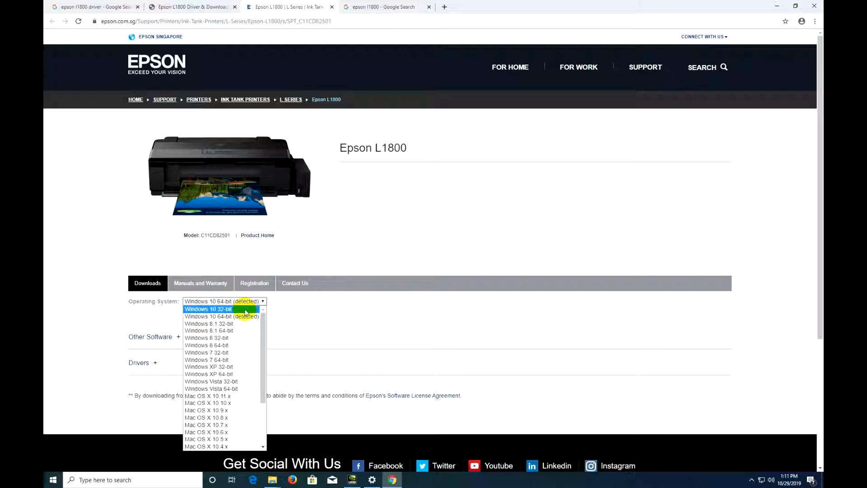
Clear the open windows from the desktop and check the Windows edition and system type in This PC's properties
{"action": "left_click", "coordinate": [775, 6]}
{"action": "left_click", "coordinate": [775, 6]}
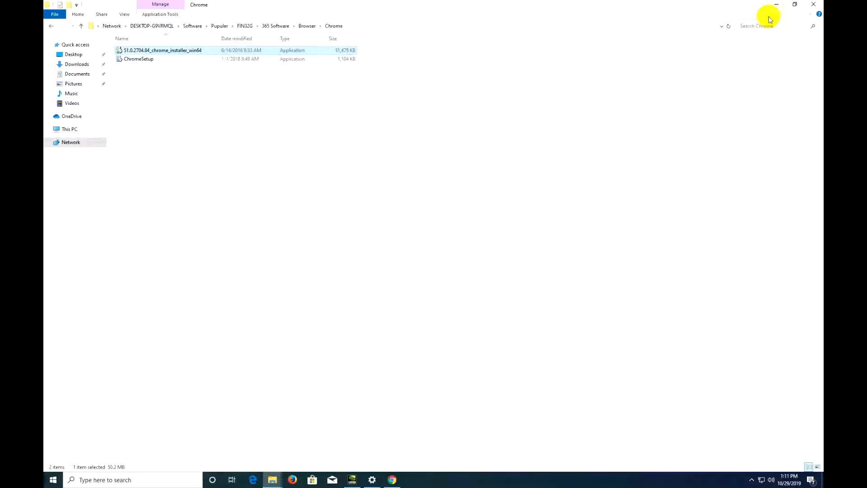
{"action": "left_click", "coordinate": [810, 6]}
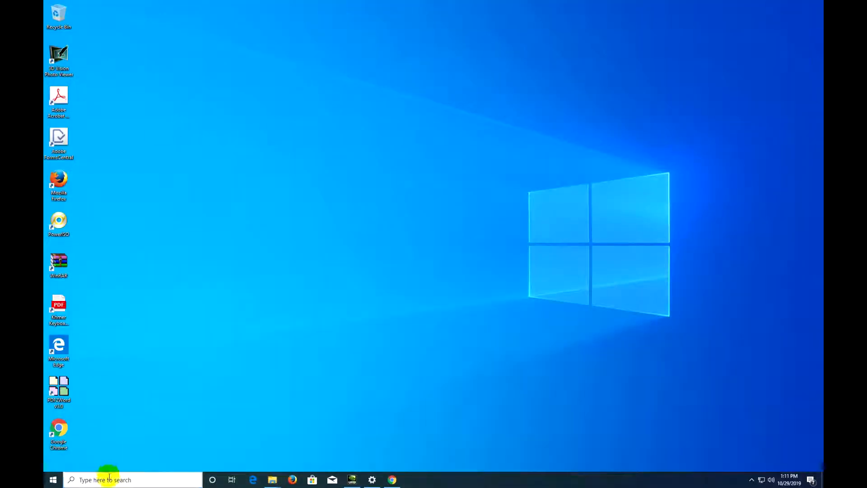
{"action": "left_click", "coordinate": [109, 478]}
{"action": "type", "text": "my"}
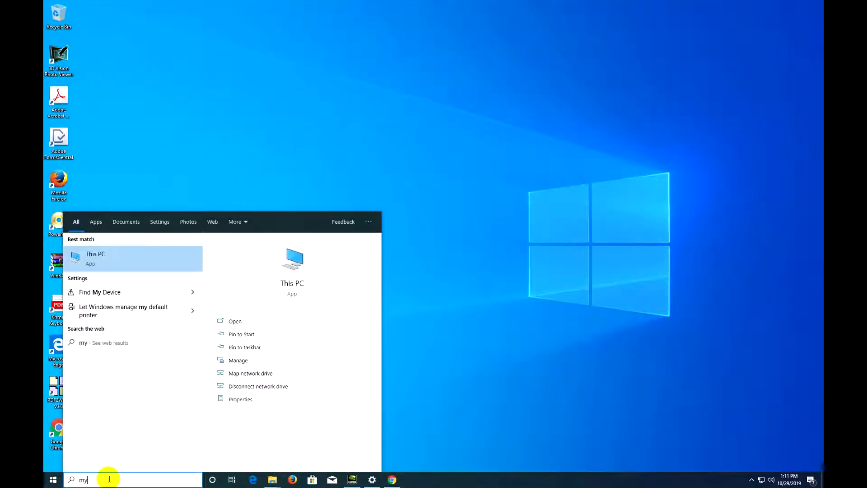
{"action": "right_click", "coordinate": [126, 256]}
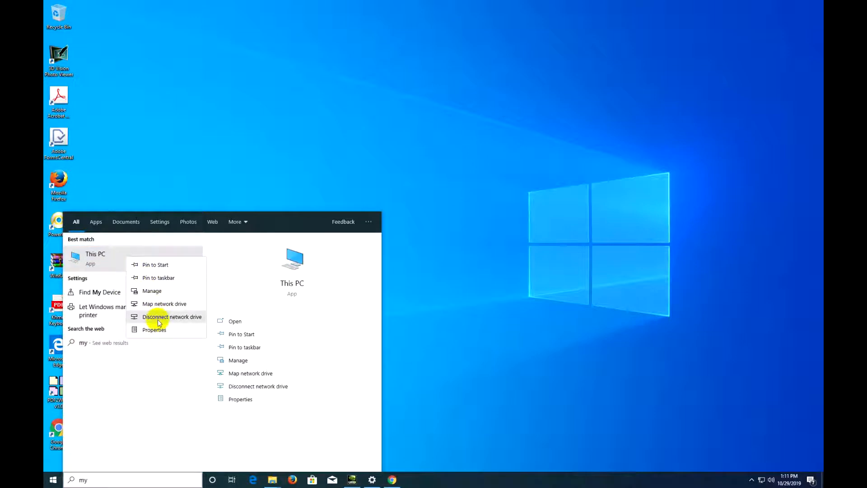
{"action": "left_click", "coordinate": [154, 329]}
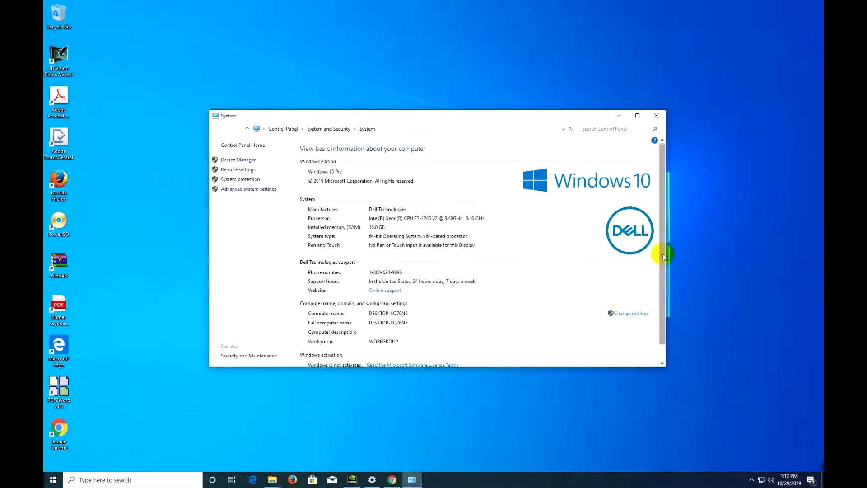
{"action": "scroll", "coordinate": [663, 256], "scroll_direction": "down", "scroll_amount": 1}
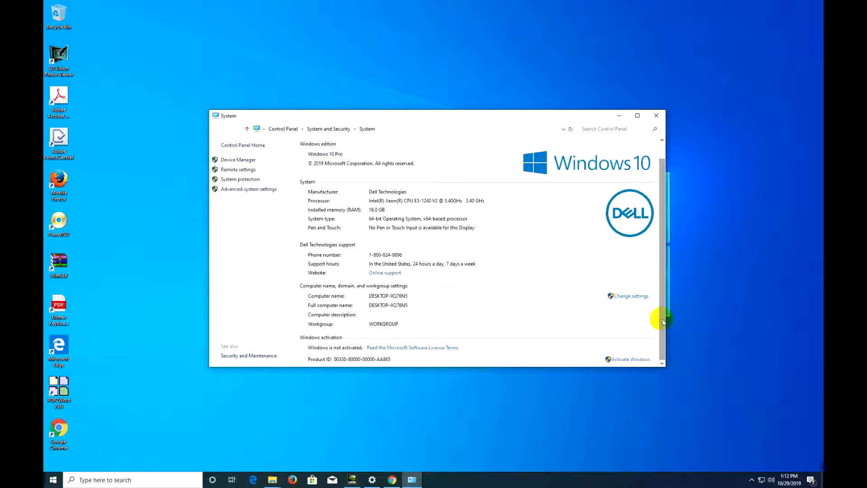
{"action": "left_click_drag", "start_coordinate": [665, 320], "coordinate": [666, 296]}
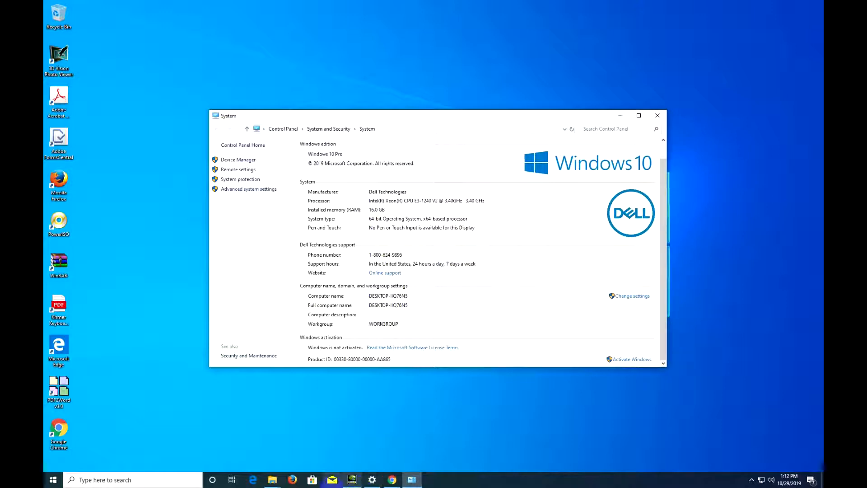
Return to the Epson L1800 support page in Chrome and keep Windows 10 64-bit as the operating system
{"action": "left_click", "coordinate": [391, 479]}
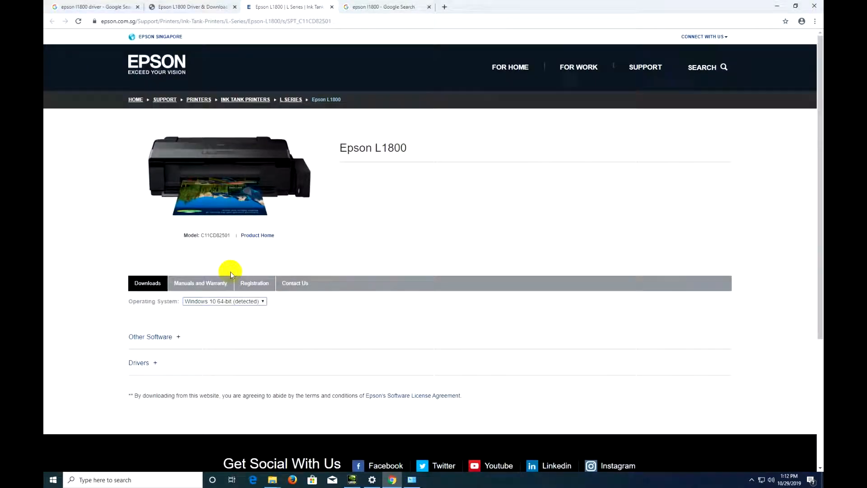
{"action": "left_click", "coordinate": [263, 302]}
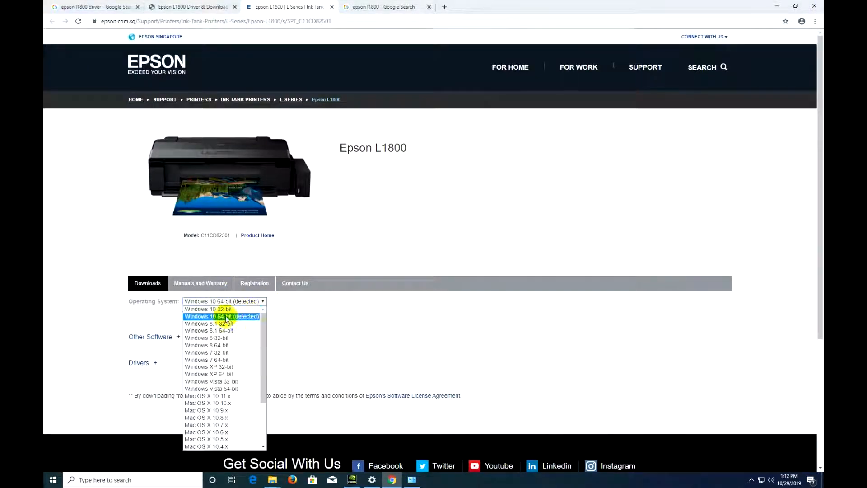
{"action": "left_click", "coordinate": [310, 320]}
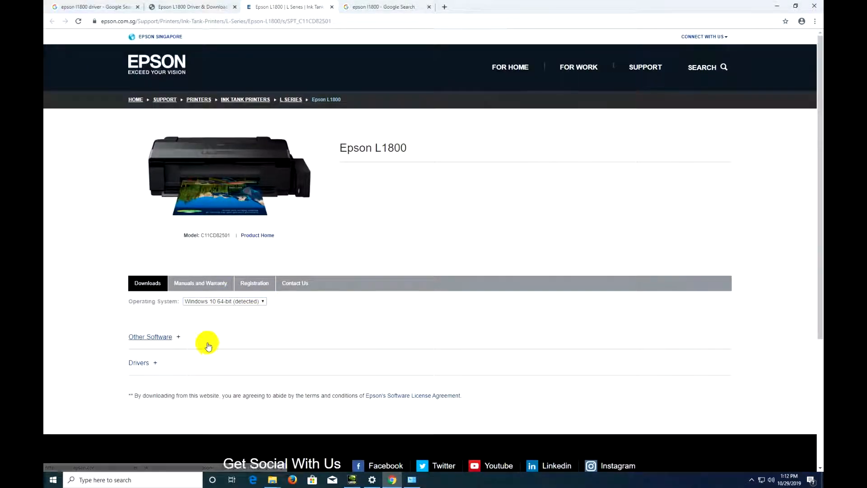
Look through the Other Software downloads offered for the L1800, then collapse that section
{"action": "left_click_drag", "start_coordinate": [819, 227], "coordinate": [818, 263]}
{"action": "left_click", "coordinate": [162, 285]}
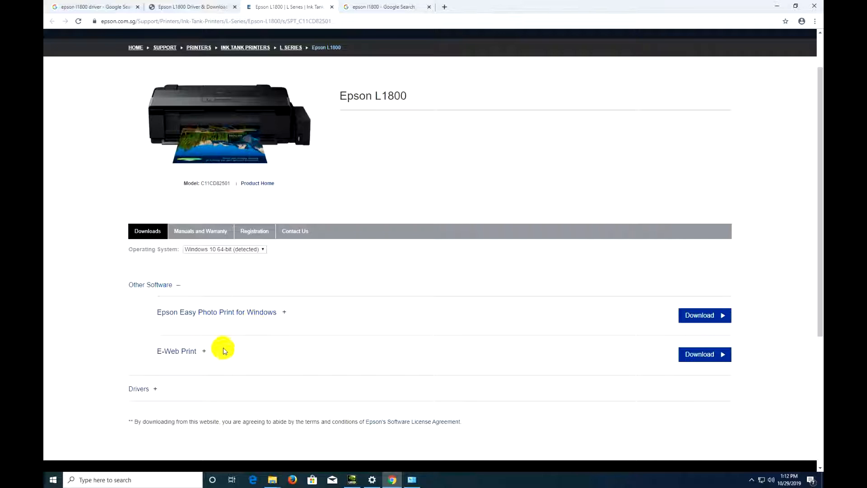
{"action": "left_click", "coordinate": [177, 288]}
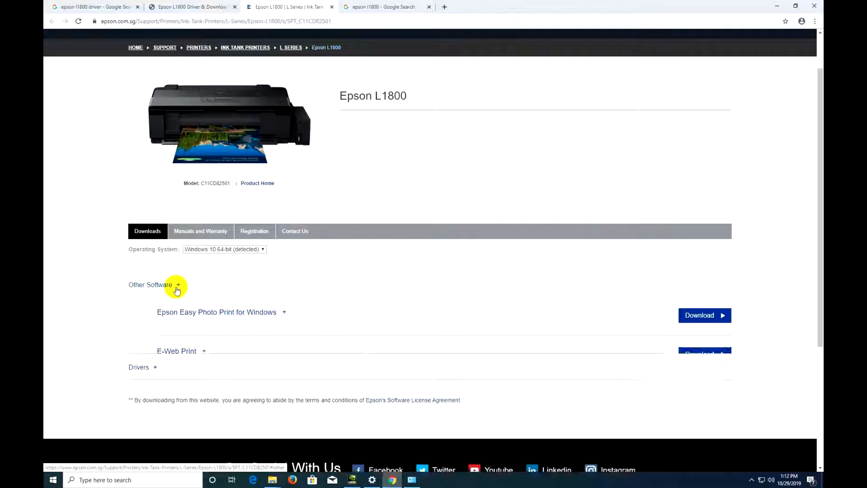
Download the Printer Driver for Win 64-bit from the Drivers section, accepting the software license terms
{"action": "left_click", "coordinate": [145, 310]}
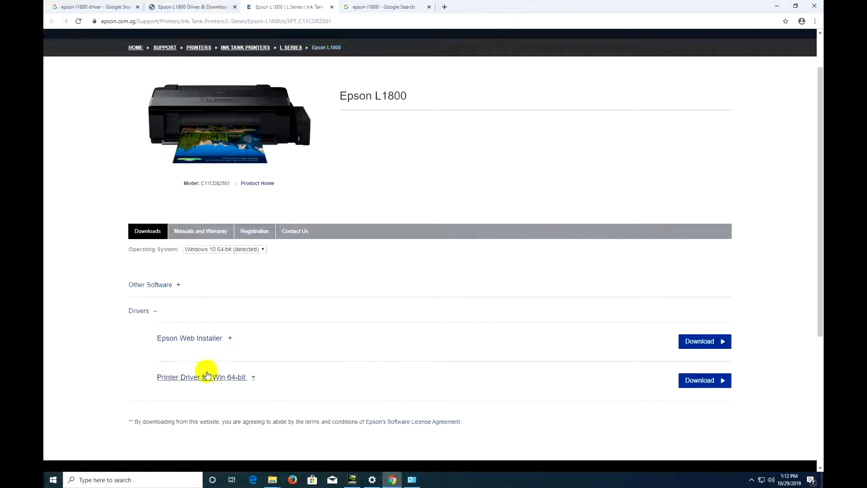
{"action": "left_click", "coordinate": [694, 381]}
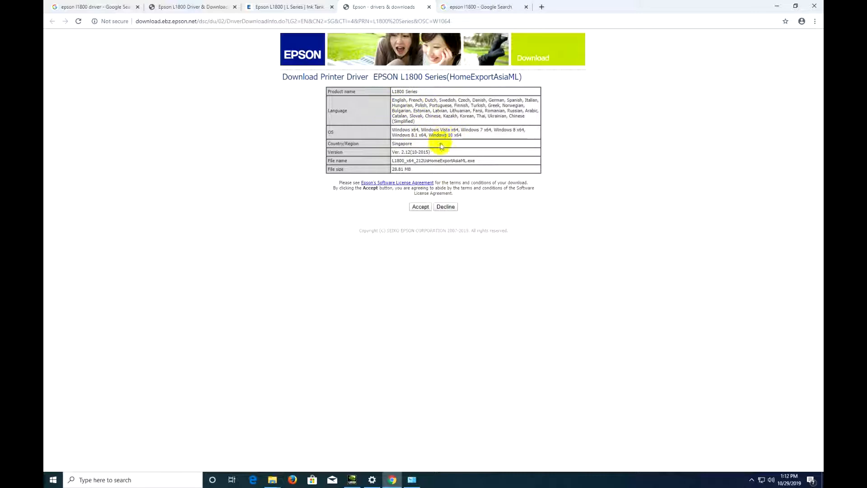
{"action": "left_click_drag", "start_coordinate": [416, 130], "coordinate": [473, 130]}
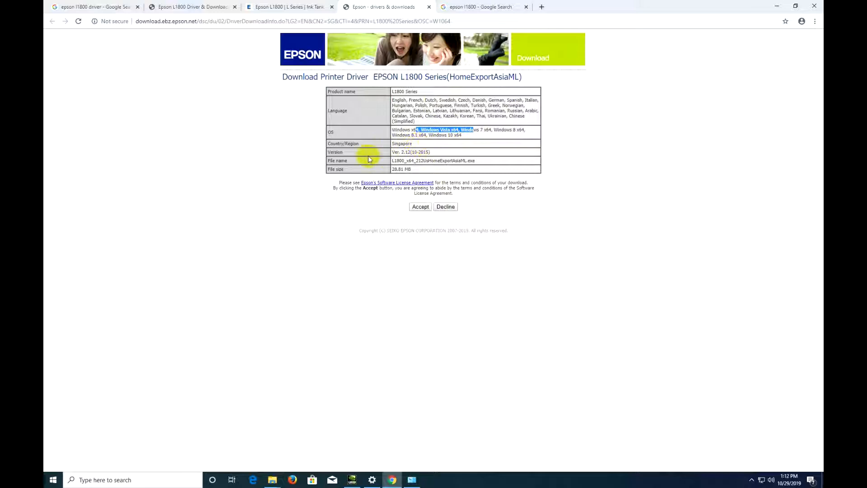
{"action": "left_click", "coordinate": [424, 205]}
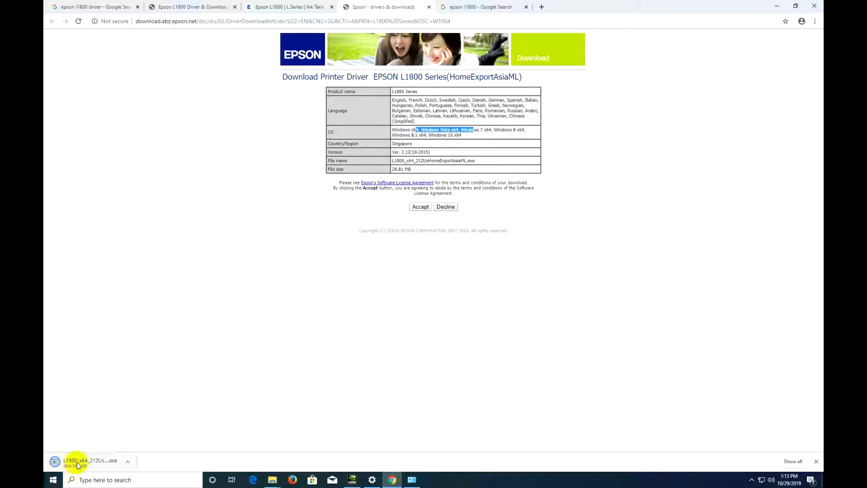
Show the downloaded L1800 driver file in its folder and open it as an archive in WinRAR
{"action": "left_click", "coordinate": [135, 462]}
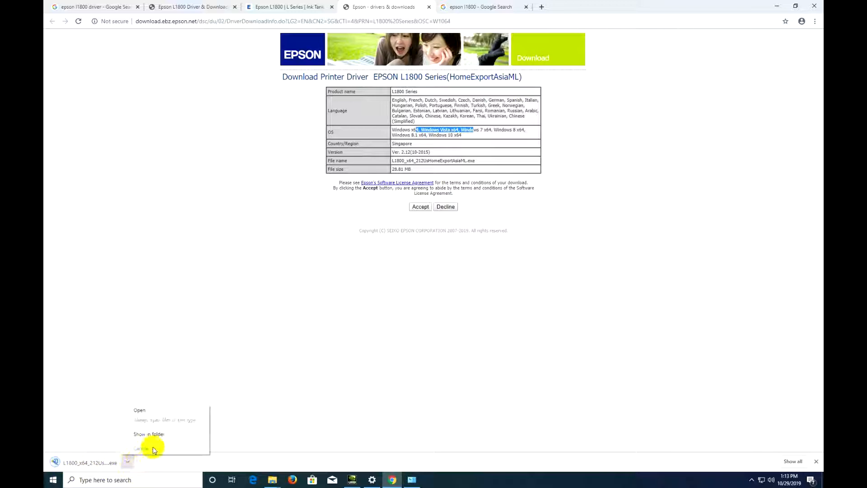
{"action": "left_click", "coordinate": [152, 444]}
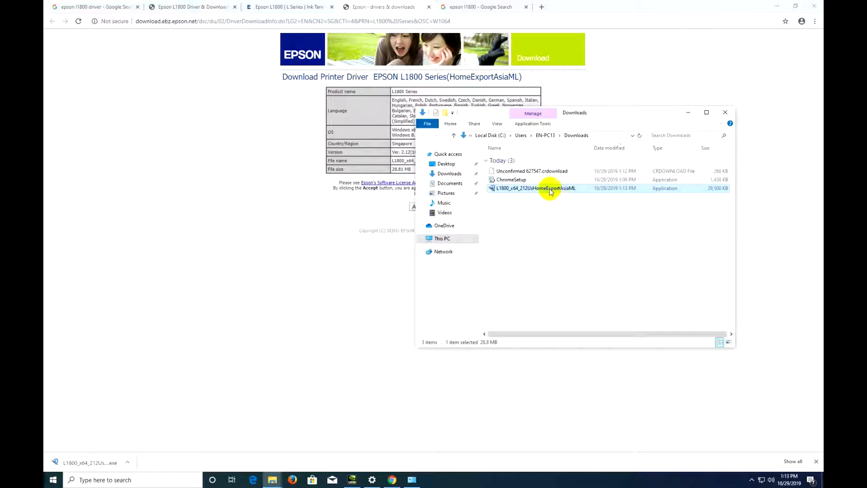
{"action": "right_click", "coordinate": [550, 192]}
{"action": "mouse_move", "coordinate": [611, 261]}
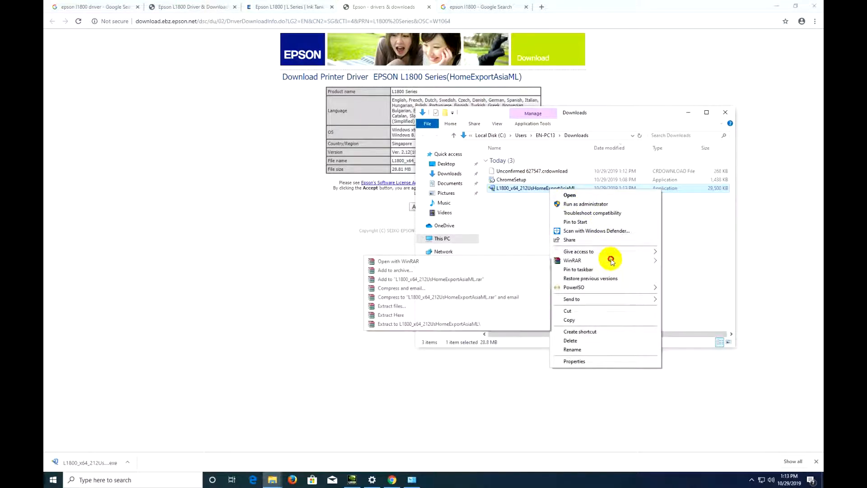
{"action": "left_click", "coordinate": [414, 264]}
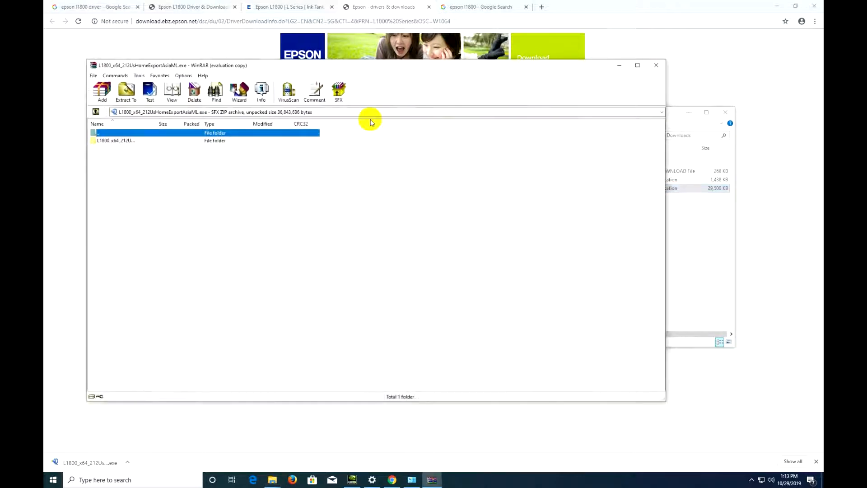
Extract the L1800 driver folder from the archive into the Downloads folder
{"action": "left_click_drag", "start_coordinate": [386, 70], "coordinate": [583, 308]}
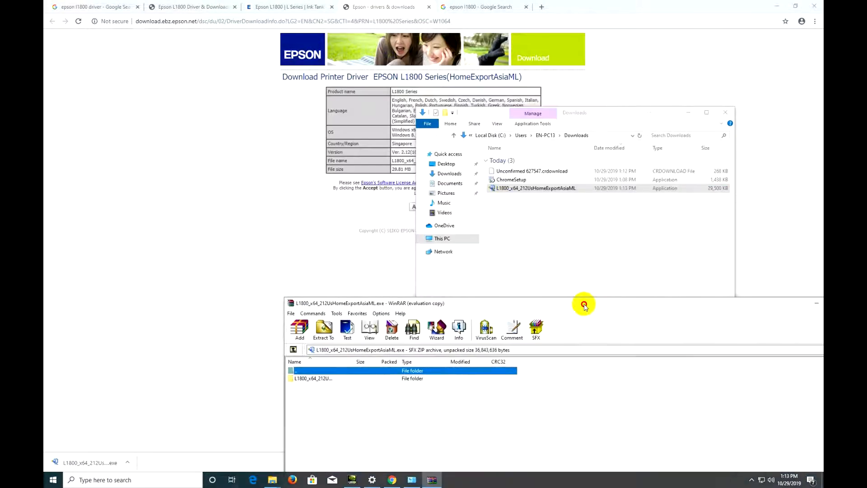
{"action": "left_click", "coordinate": [310, 379]}
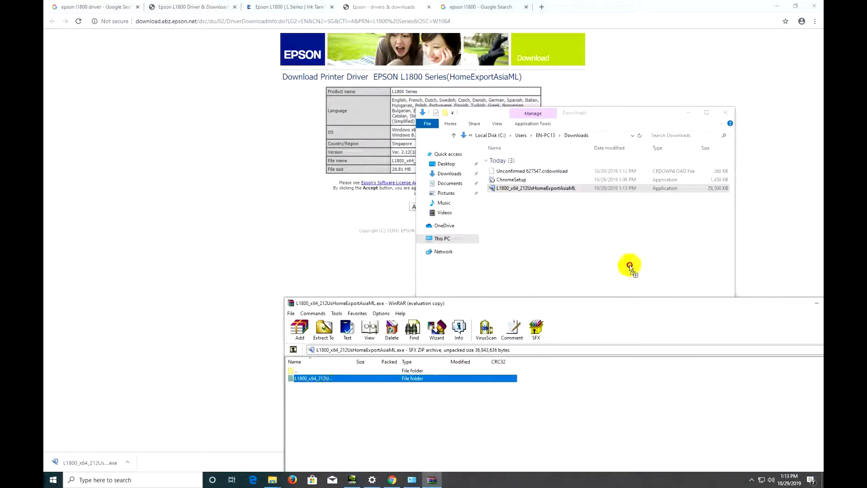
{"action": "left_click_drag", "start_coordinate": [558, 280], "coordinate": [558, 279]}
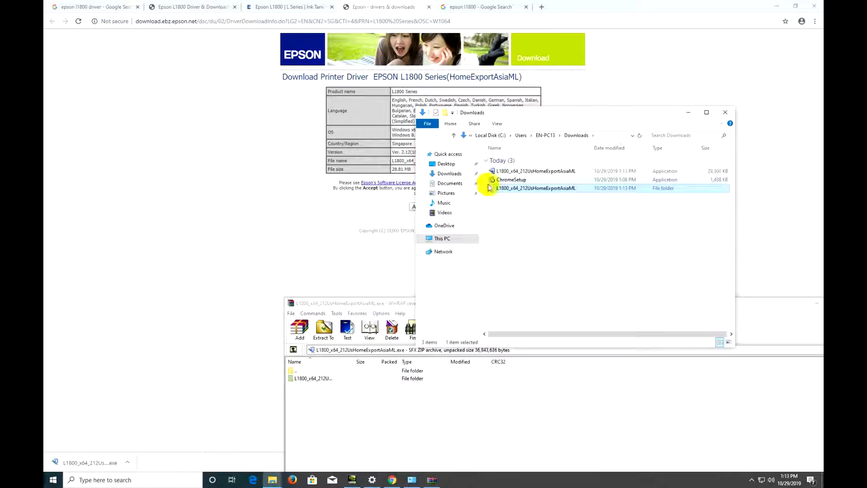
Run SETUP64 from the SETUP folder inside the extracted driver's WINX64 folder
{"action": "double_click", "coordinate": [518, 193]}
{"action": "double_click", "coordinate": [504, 160]}
{"action": "left_click_drag", "start_coordinate": [543, 121], "coordinate": [517, 102]}
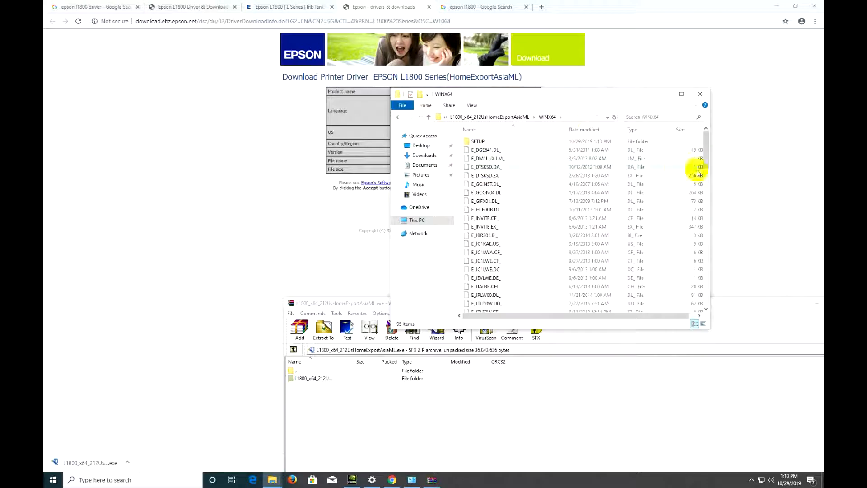
{"action": "mouse_move", "coordinate": [709, 151]}
{"action": "left_mouse_down"}
{"action": "mouse_move", "coordinate": [720, 317]}
{"action": "mouse_move", "coordinate": [707, 192]}
{"action": "mouse_move", "coordinate": [693, 145]}
{"action": "left_mouse_up"}
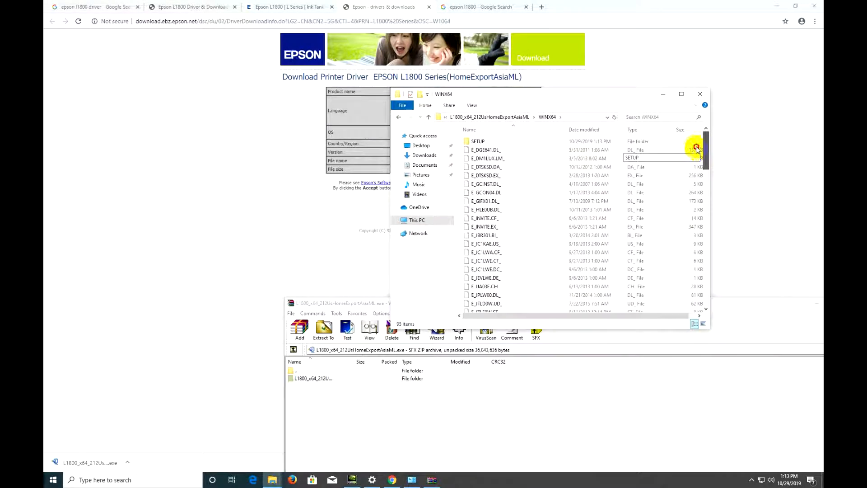
{"action": "double_click", "coordinate": [486, 142]}
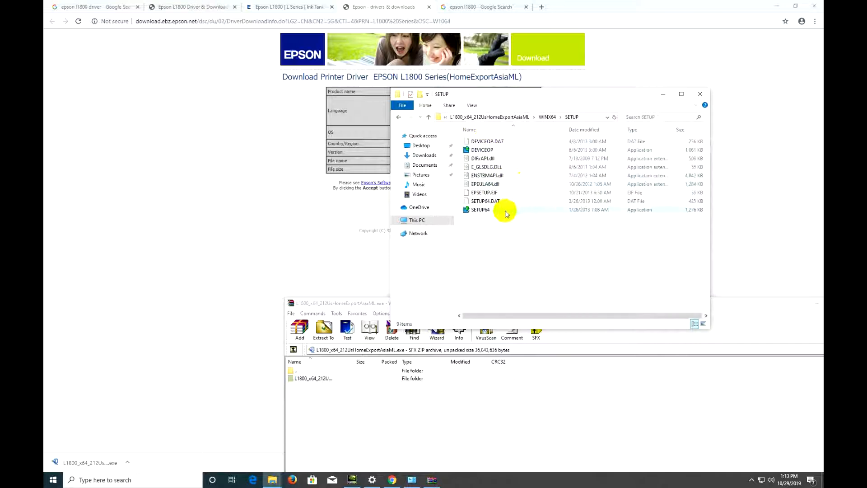
{"action": "double_click", "coordinate": [492, 210]}
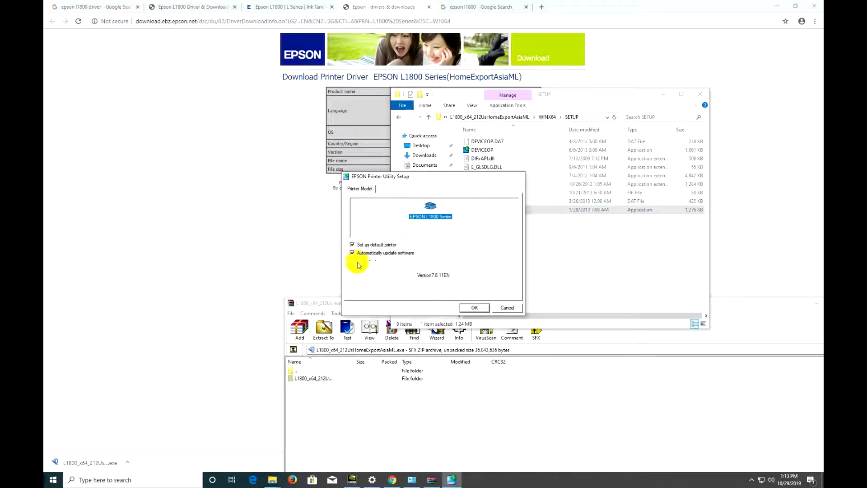
Confirm the EPSON L1800 Series as default printer with automatic software updates, and choose English as the setup language
{"action": "left_click", "coordinate": [474, 307]}
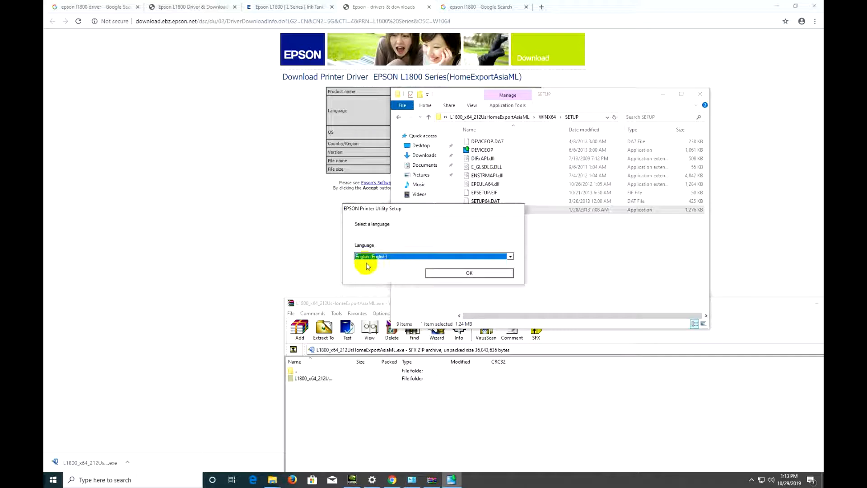
{"action": "left_click", "coordinate": [510, 256]}
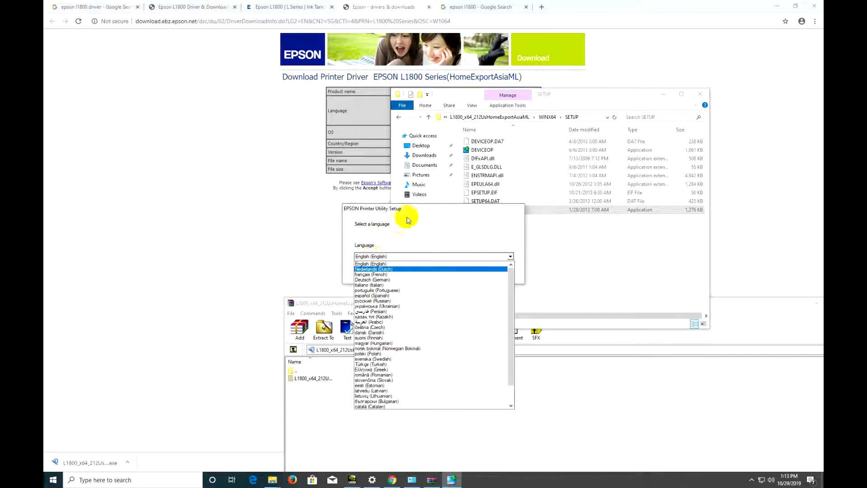
{"action": "left_click", "coordinate": [393, 263]}
{"action": "left_click", "coordinate": [470, 272]}
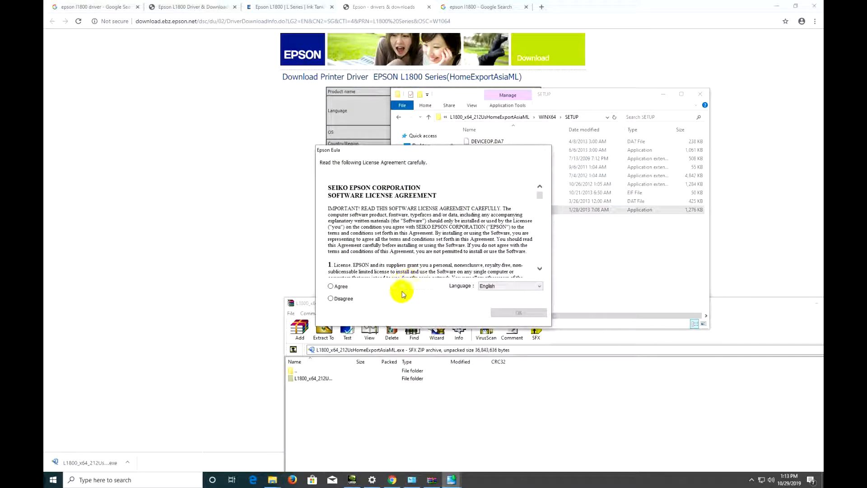
Keep the license agreement in English and agree to it to install the printer driver
{"action": "left_click", "coordinate": [528, 287]}
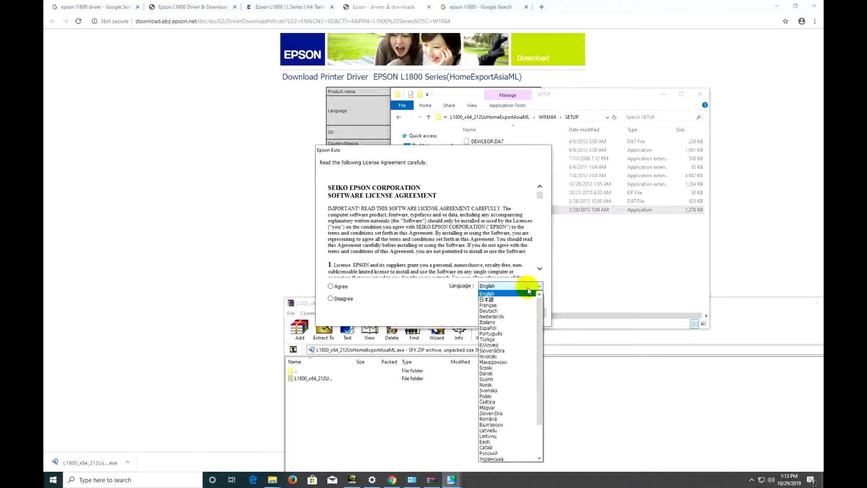
{"action": "left_click", "coordinate": [496, 150]}
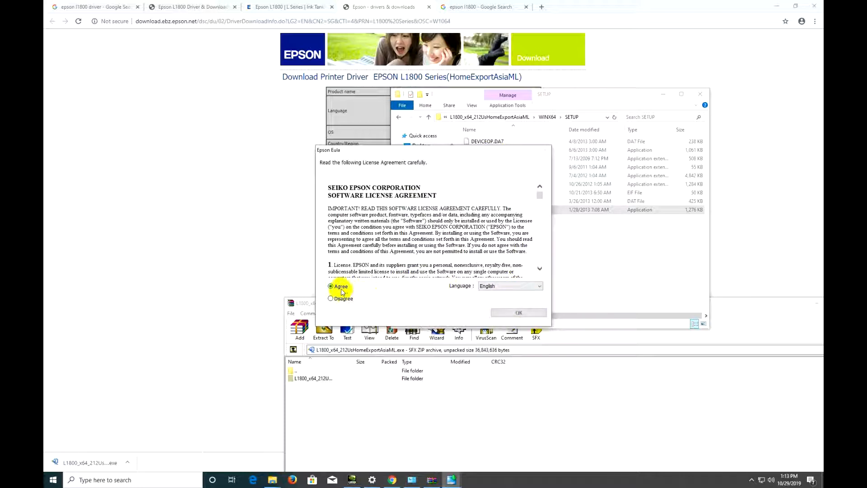
{"action": "left_click", "coordinate": [517, 313]}
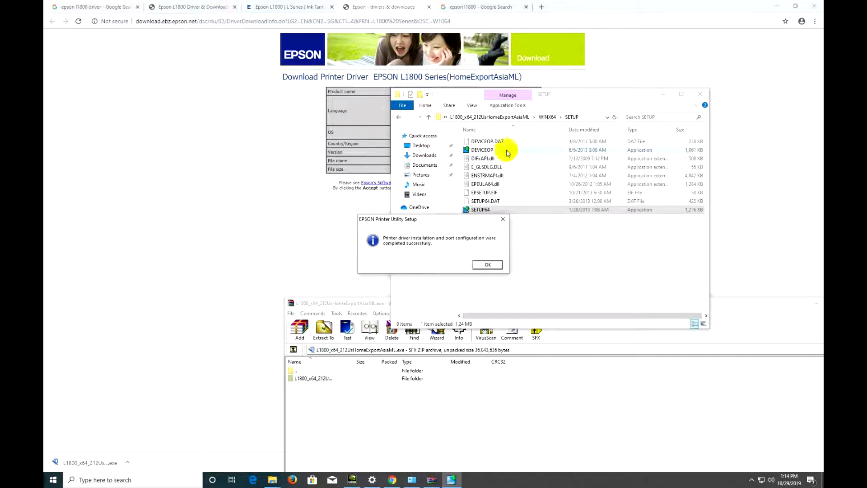
Finish the driver setup and open Devices and Printers from the Control Panel's Hardware and Sound category
{"action": "left_click", "coordinate": [488, 265]}
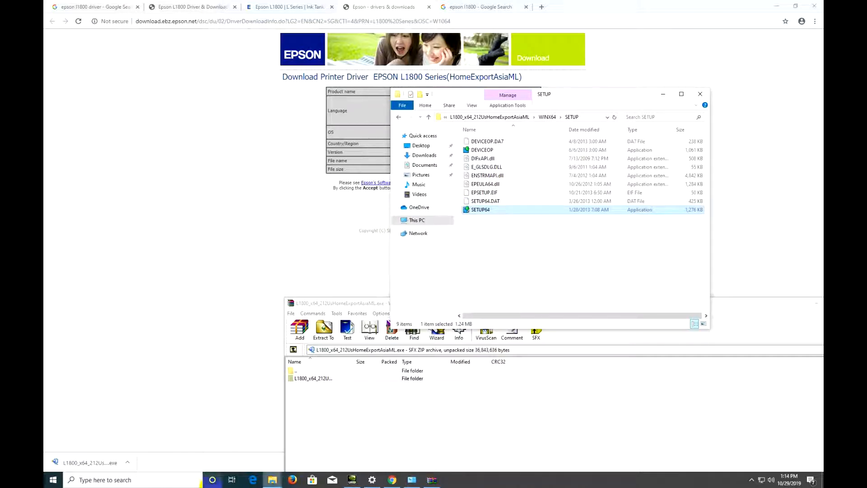
{"action": "left_click", "coordinate": [86, 480]}
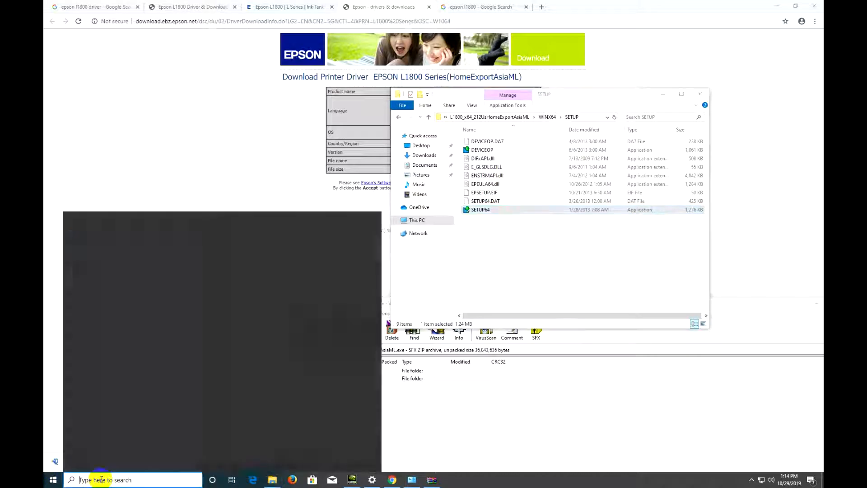
{"action": "type", "text": "co"}
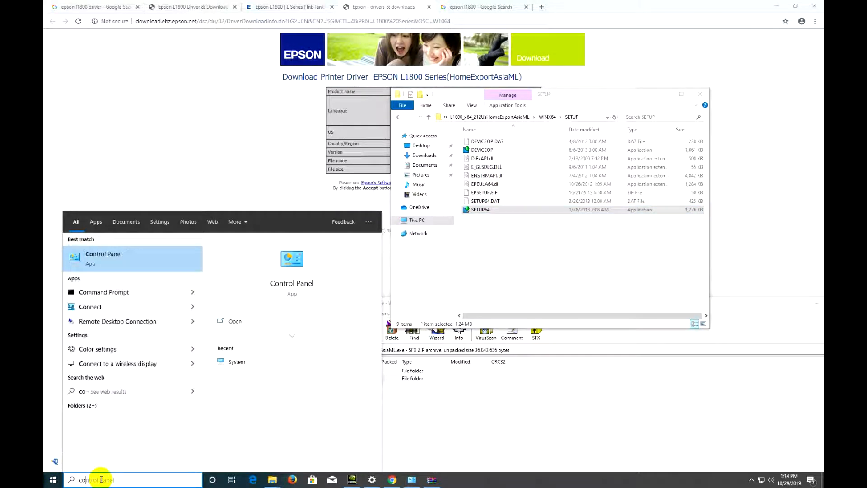
{"action": "left_click", "coordinate": [120, 257]}
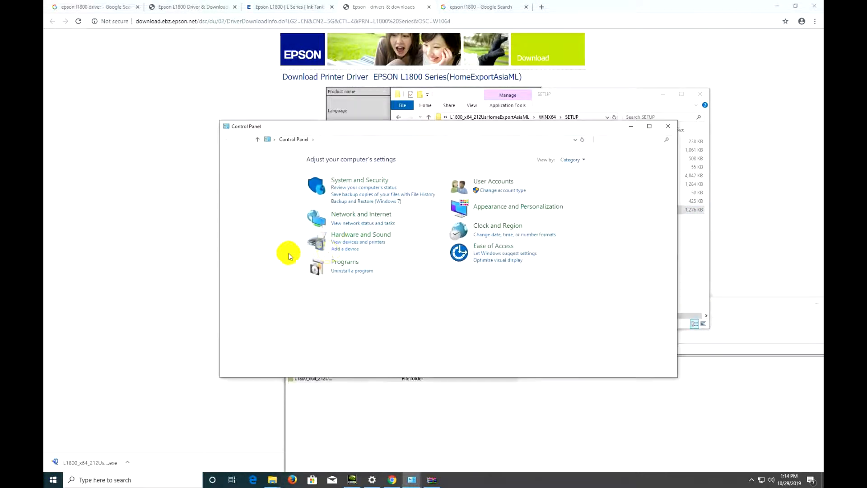
{"action": "left_click", "coordinate": [360, 234]}
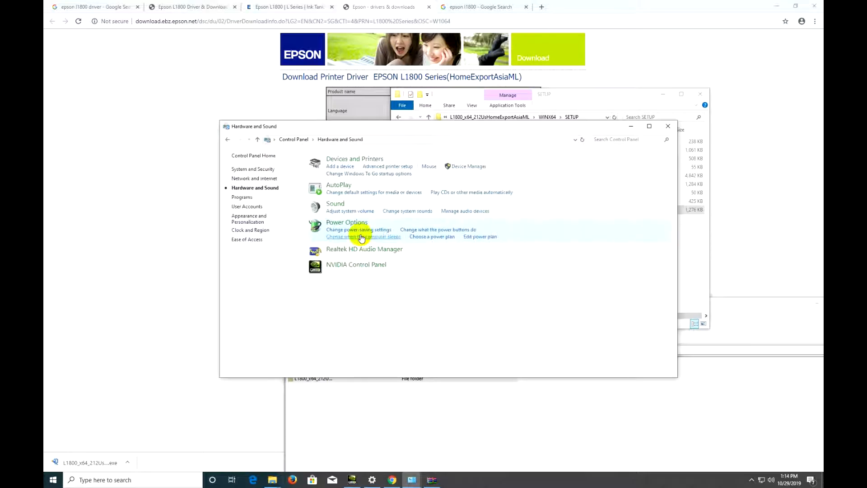
{"action": "left_click", "coordinate": [348, 160]}
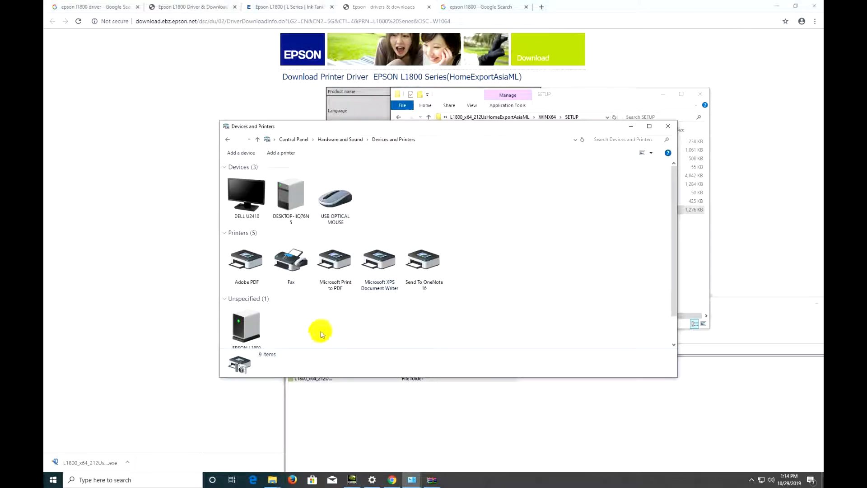
Locate and select the EPSON L1800 Series device among the unspecified devices
{"action": "left_click_drag", "start_coordinate": [672, 217], "coordinate": [668, 261]}
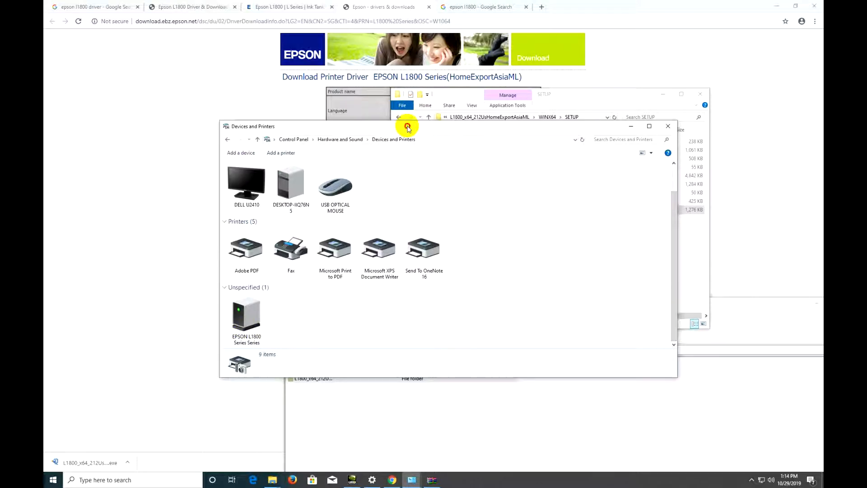
{"action": "left_click_drag", "start_coordinate": [407, 128], "coordinate": [367, 96]}
{"action": "left_click", "coordinate": [218, 285]}
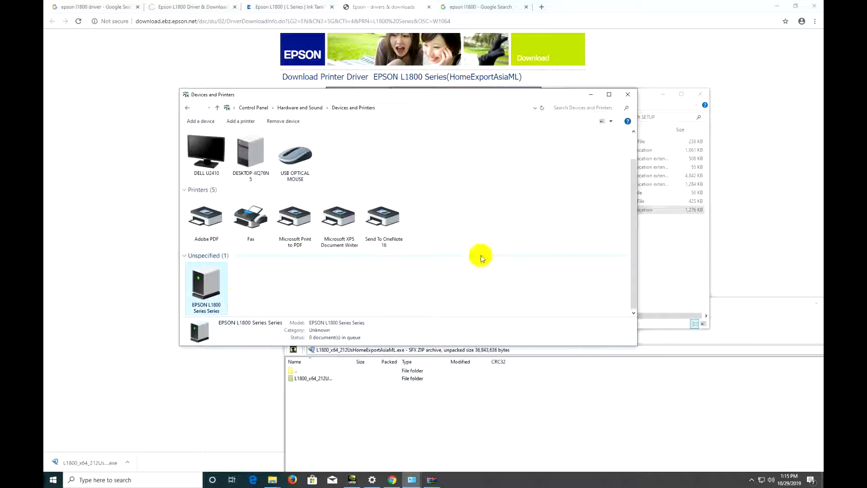
Switch to Word 2016 and create a blank document
{"action": "left_click", "coordinate": [140, 481]}
{"action": "type", "text": "wi"}
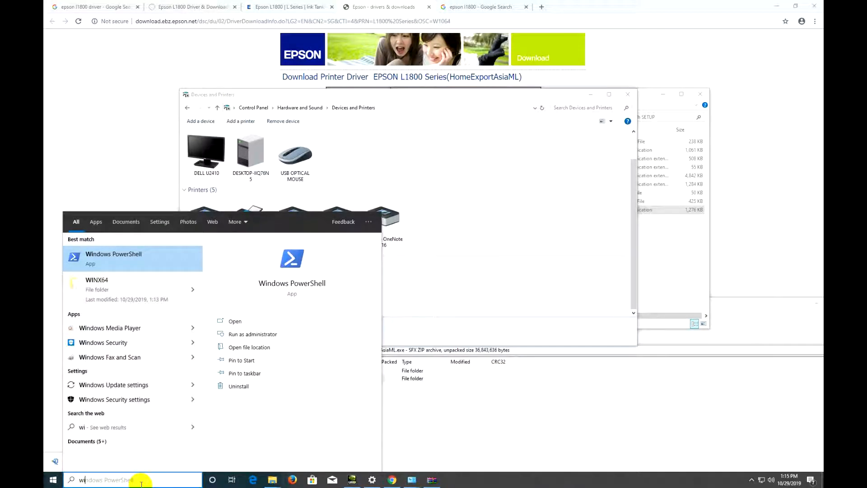
{"action": "type", "text": "nword"}
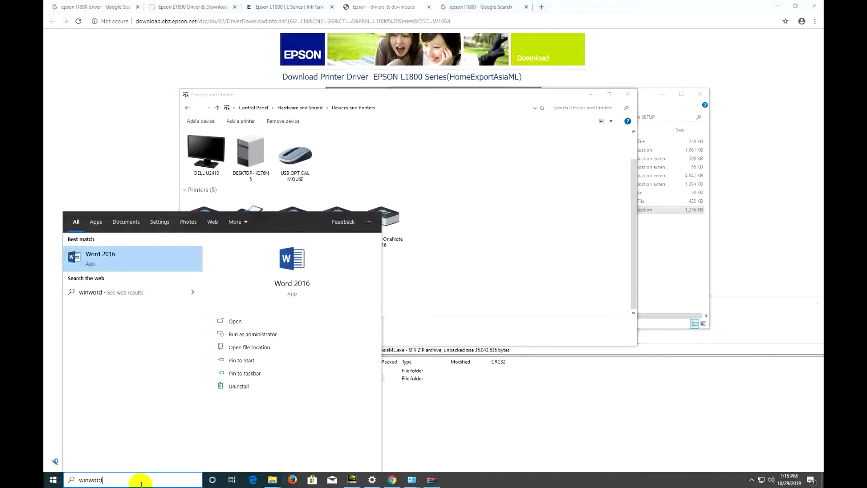
{"action": "left_click", "coordinate": [106, 254]}
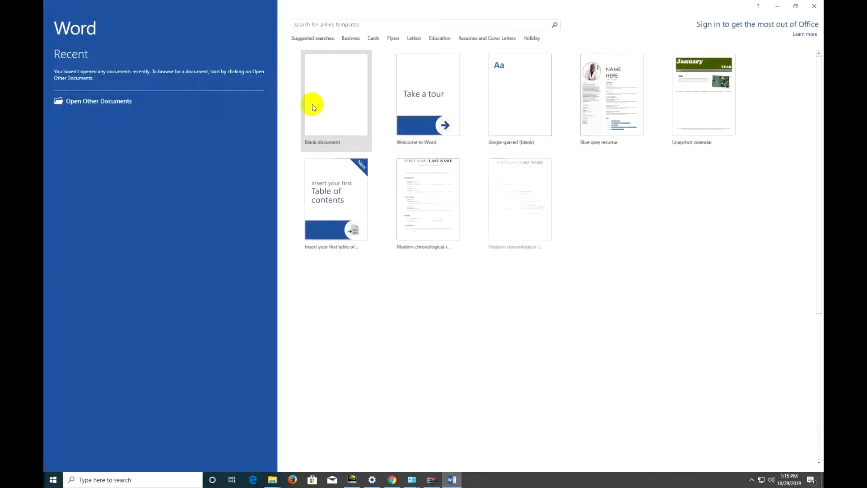
{"action": "left_click", "coordinate": [314, 108]}
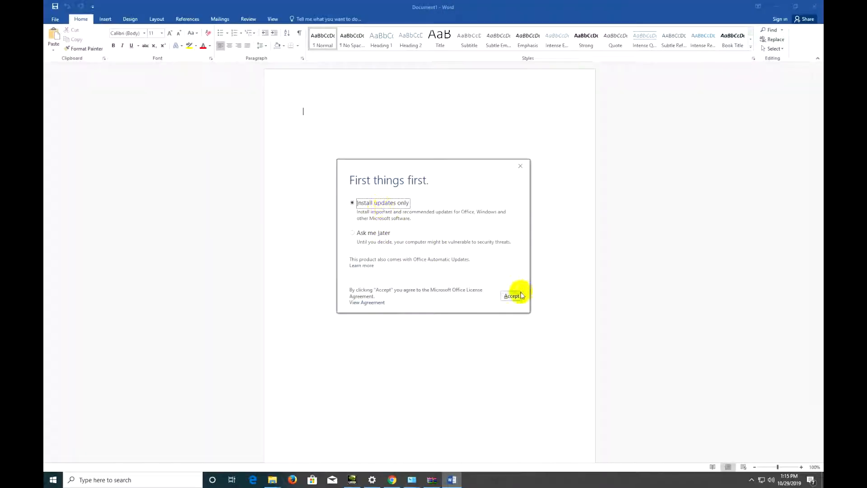
Accept the Office license agreement with updates only and enter the test text "sfsfs" in the document
{"action": "left_click", "coordinate": [512, 296]}
{"action": "type", "text": "sfsfs"}
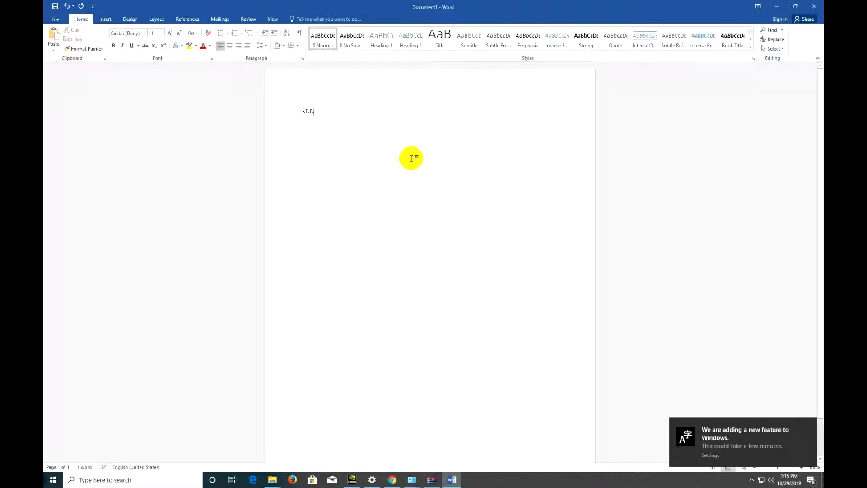
{"action": "left_click", "coordinate": [736, 436]}
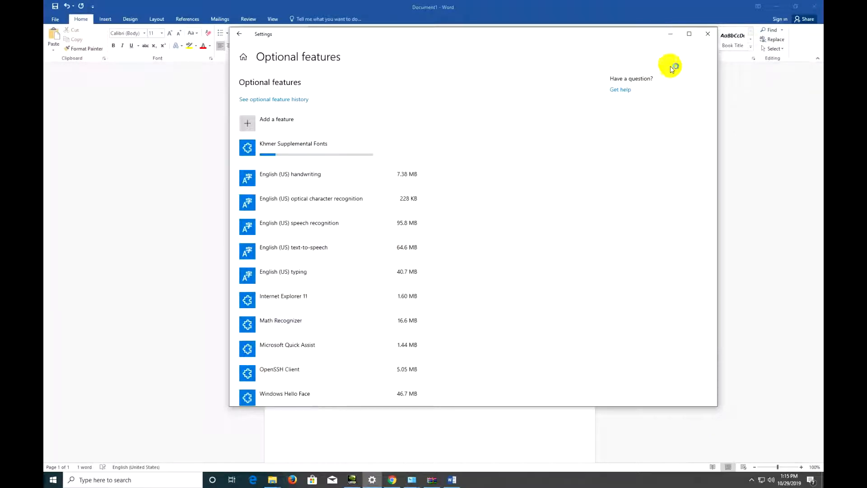
{"action": "left_click", "coordinate": [670, 34]}
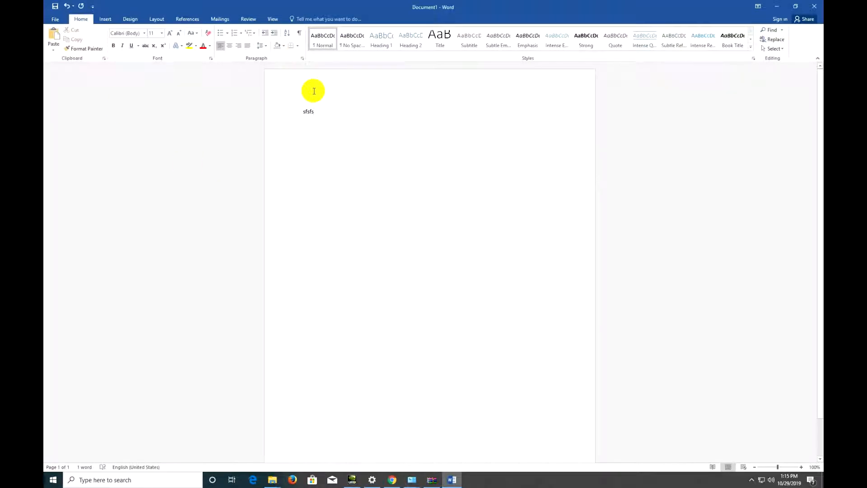
Check the available printers in the document's print settings, keeping EPSON L1800 Series selected
{"action": "key", "text": "ctrl+p"}
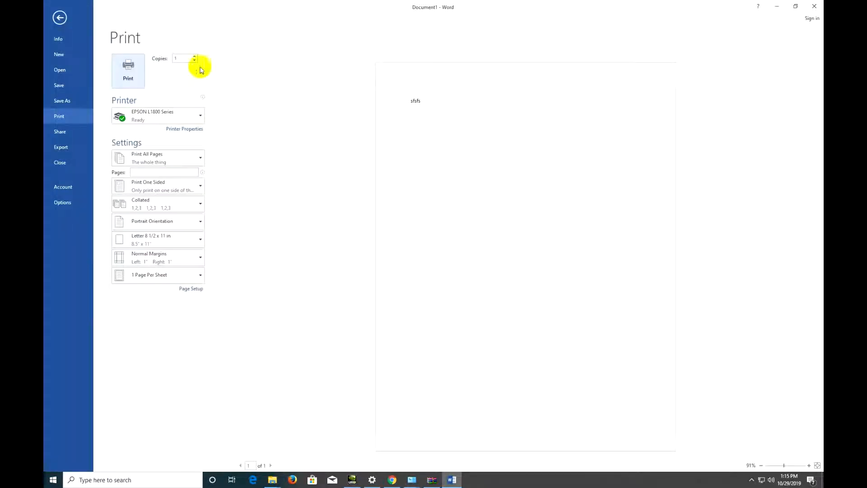
{"action": "left_click", "coordinate": [180, 116]}
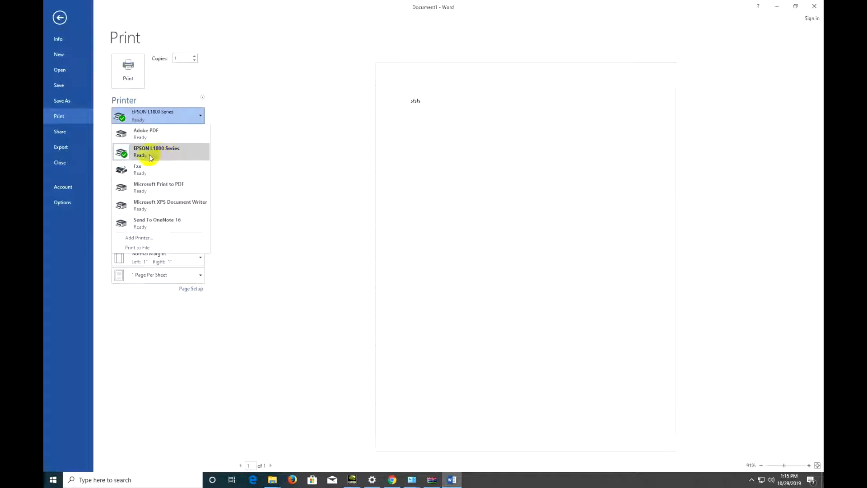
{"action": "left_click", "coordinate": [244, 139]}
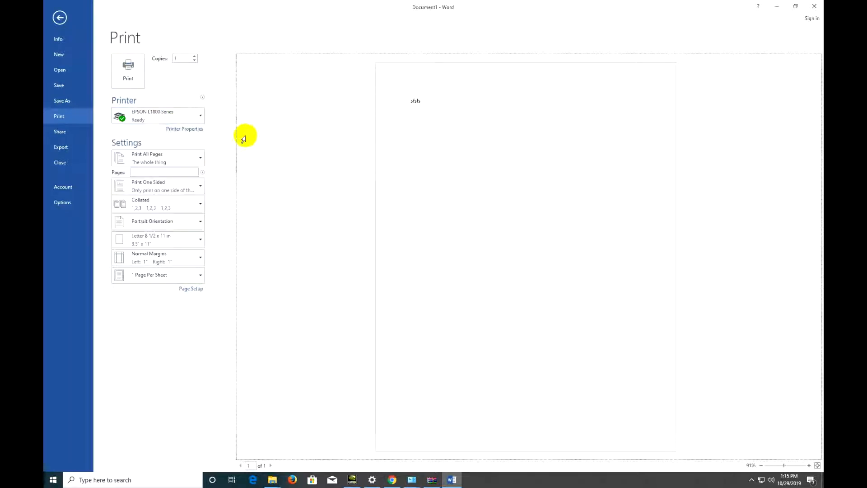
Start a Head Cleaning from the EPSON L1800 Series properties' maintenance utilities and accept the Epson notification service
{"action": "left_click", "coordinate": [192, 131]}
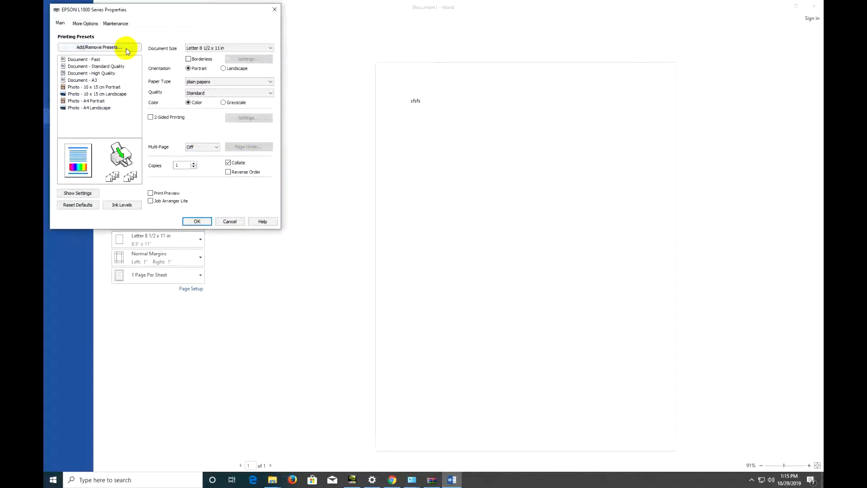
{"action": "left_click_drag", "start_coordinate": [146, 17], "coordinate": [234, 38]}
{"action": "left_click", "coordinate": [206, 47]}
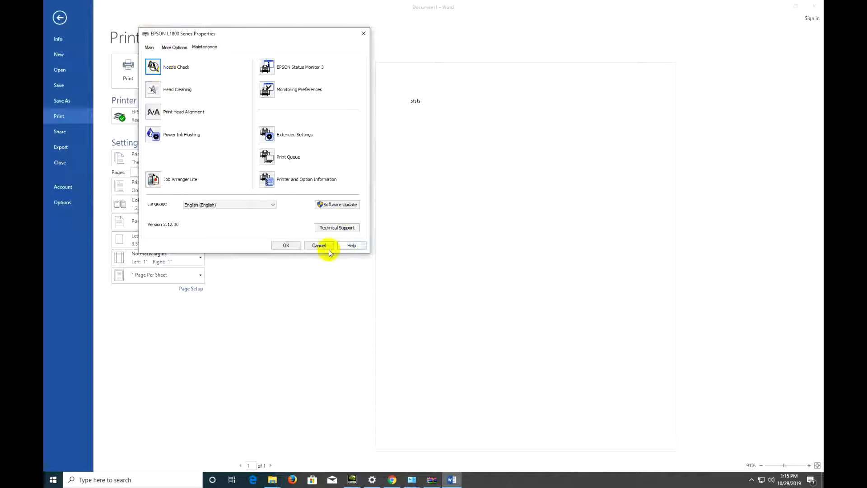
{"action": "left_click", "coordinate": [171, 89]}
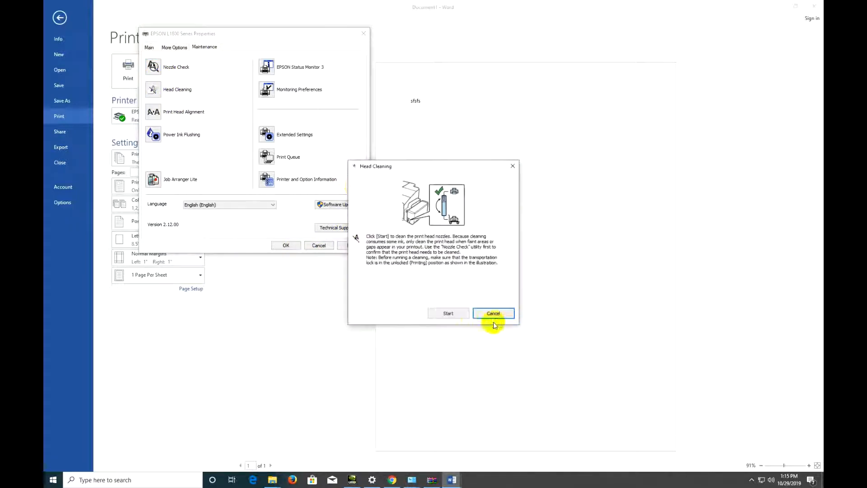
{"action": "left_click", "coordinate": [450, 316]}
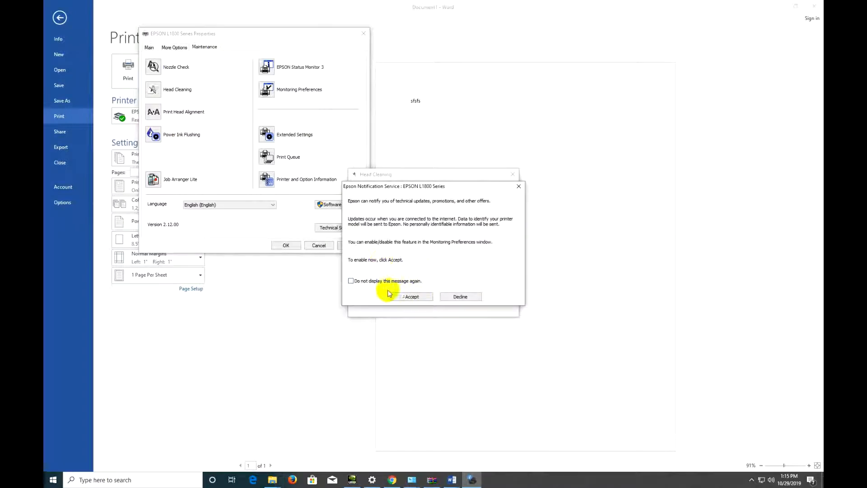
{"action": "left_click", "coordinate": [410, 296]}
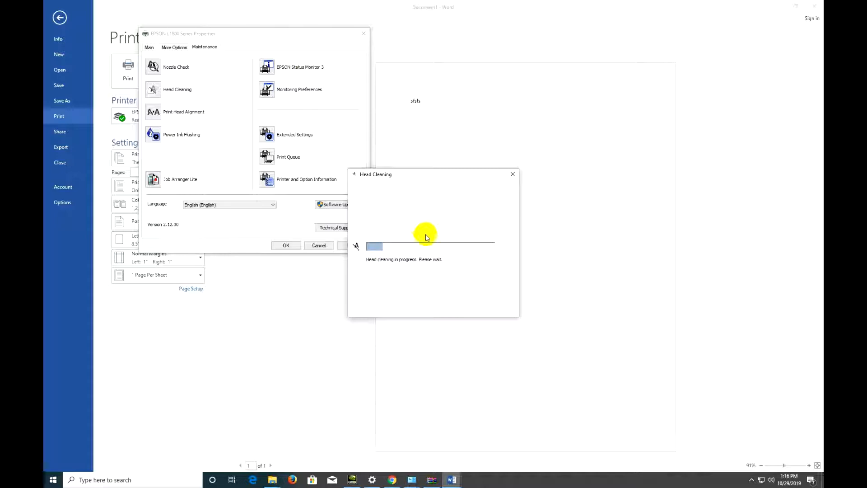
Finish the head cleaning without printing a nozzle check pattern and leave the printer properties without changes
{"action": "left_click", "coordinate": [510, 177]}
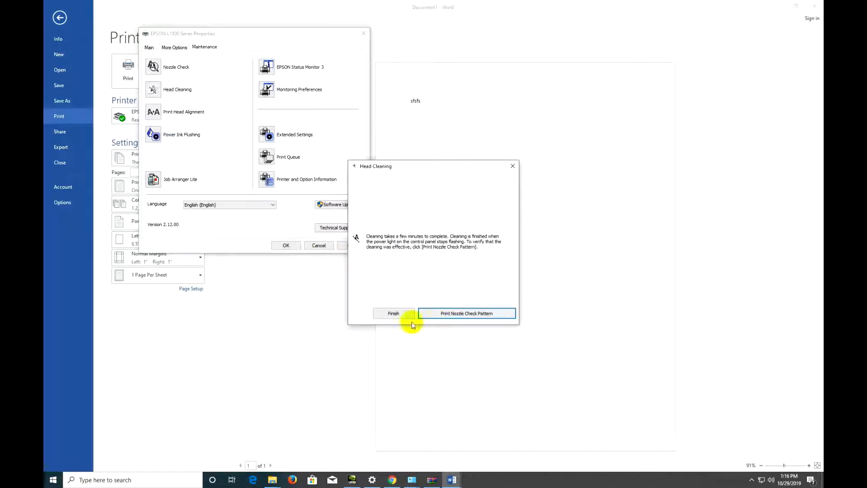
{"action": "left_click", "coordinate": [391, 314]}
{"action": "left_click", "coordinate": [175, 48]}
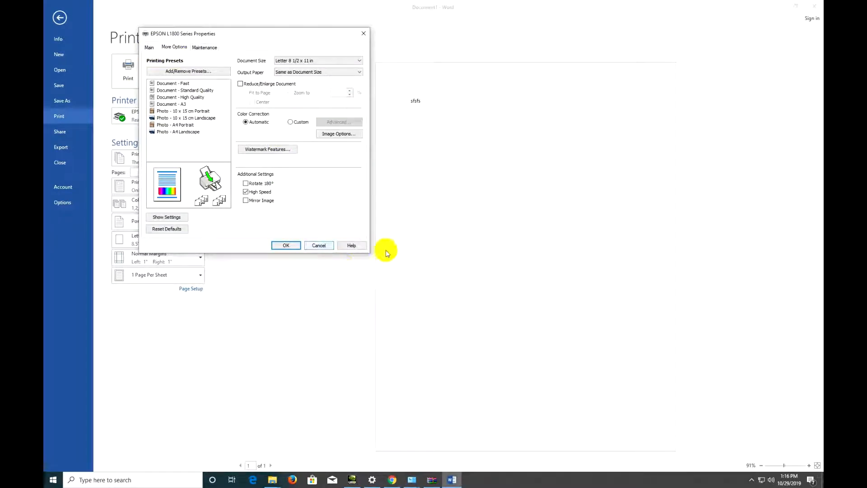
{"action": "left_click", "coordinate": [318, 245]}
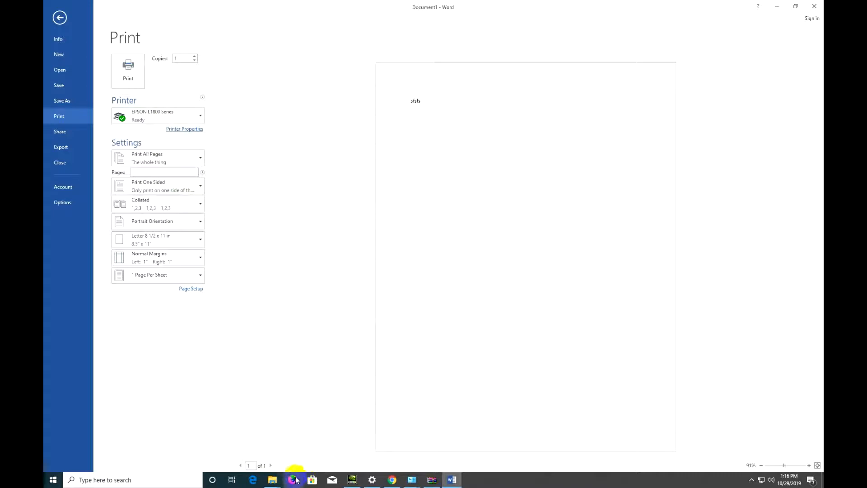
Switch to the Devices and Printers window and examine the EPSON L1800 Series device's available actions and general properties
{"action": "mouse_move", "coordinate": [411, 480]}
{"action": "left_click", "coordinate": [439, 447]}
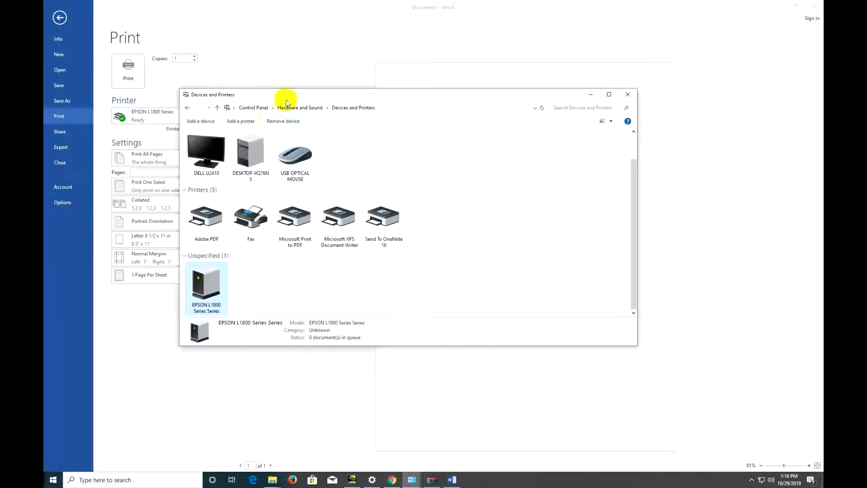
{"action": "left_click_drag", "start_coordinate": [286, 101], "coordinate": [314, 94]}
{"action": "right_click", "coordinate": [251, 266]}
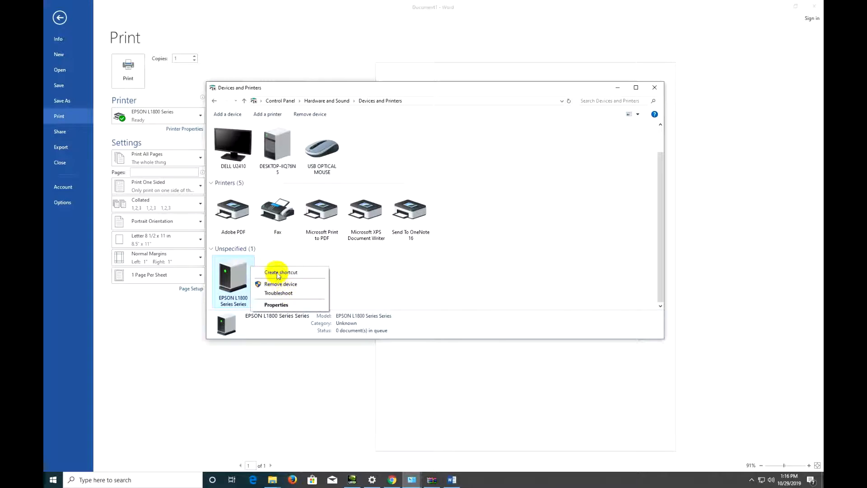
{"action": "left_click", "coordinate": [386, 289]}
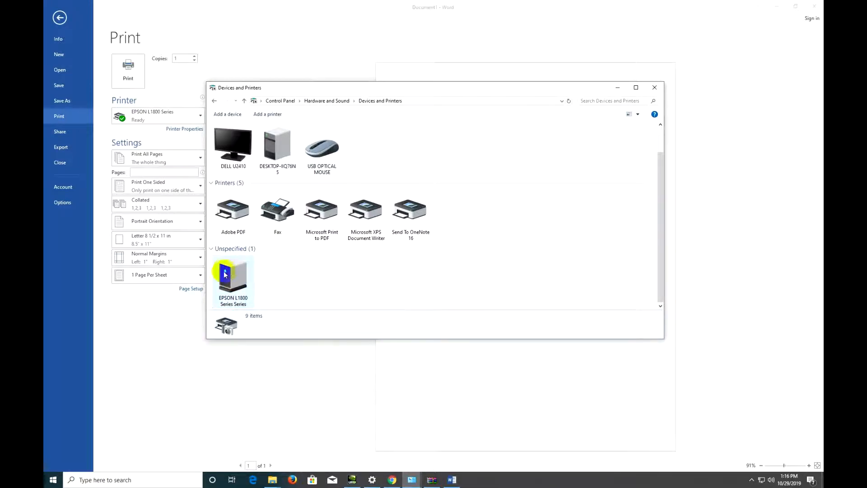
{"action": "right_click", "coordinate": [231, 288]}
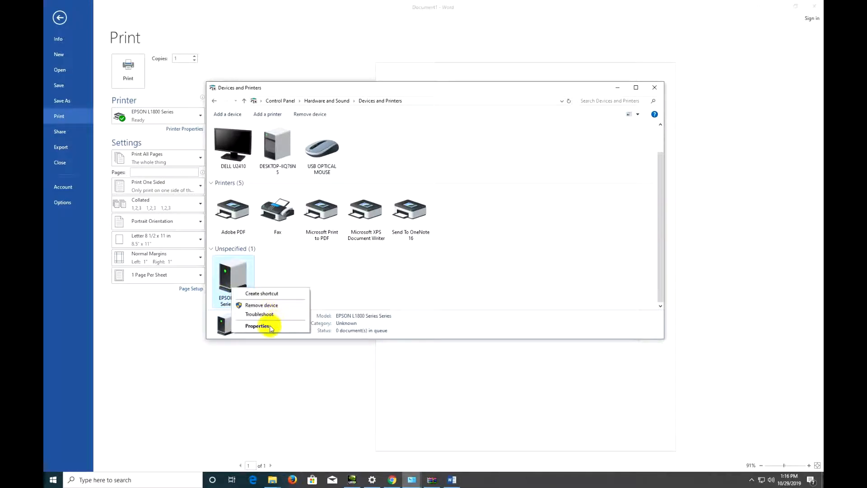
{"action": "left_click", "coordinate": [268, 326]}
{"action": "left_click_drag", "start_coordinate": [312, 271], "coordinate": [344, 225]}
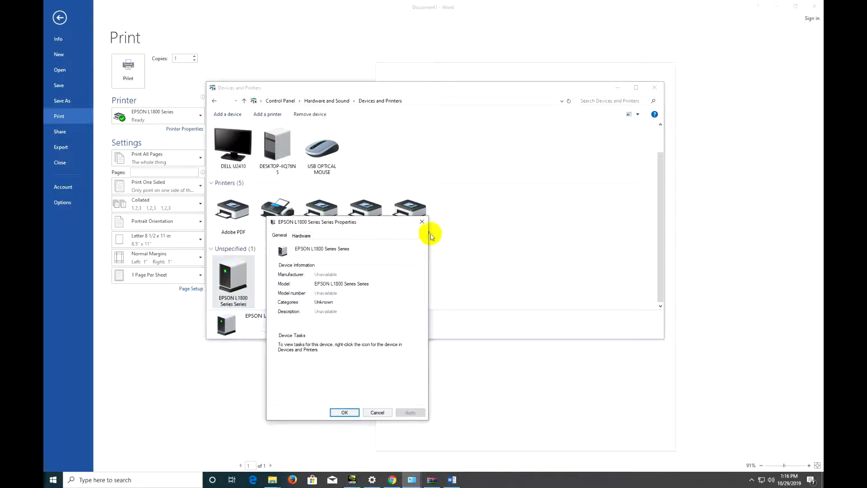
{"action": "left_click", "coordinate": [422, 226]}
{"action": "scroll", "coordinate": [658, 246], "scroll_direction": "up", "scroll_amount": 1}
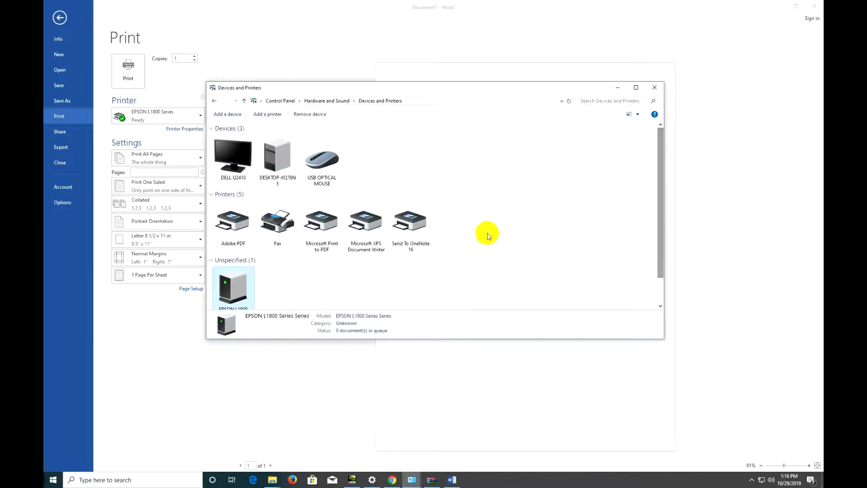